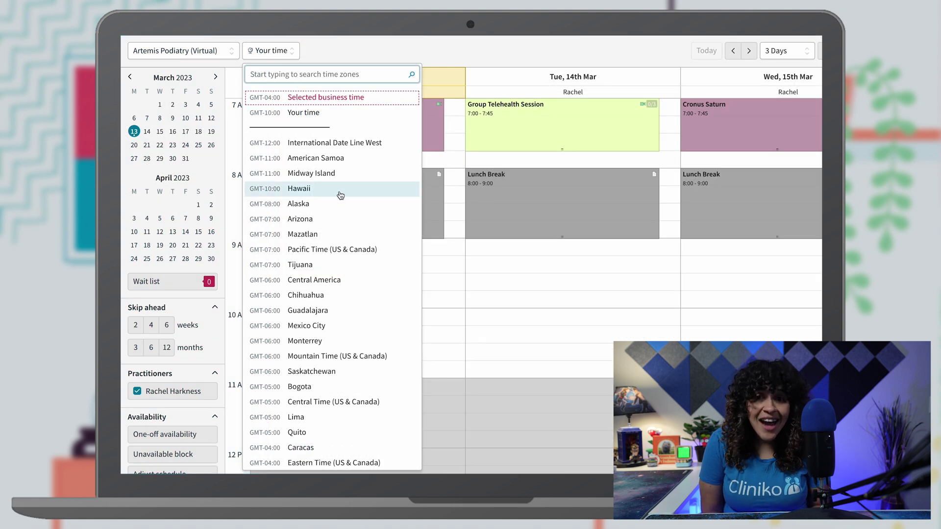
Step: Switch the appointment calendar to Pacific Time (US & Canada), then return to the Dashboard
click(347, 249)
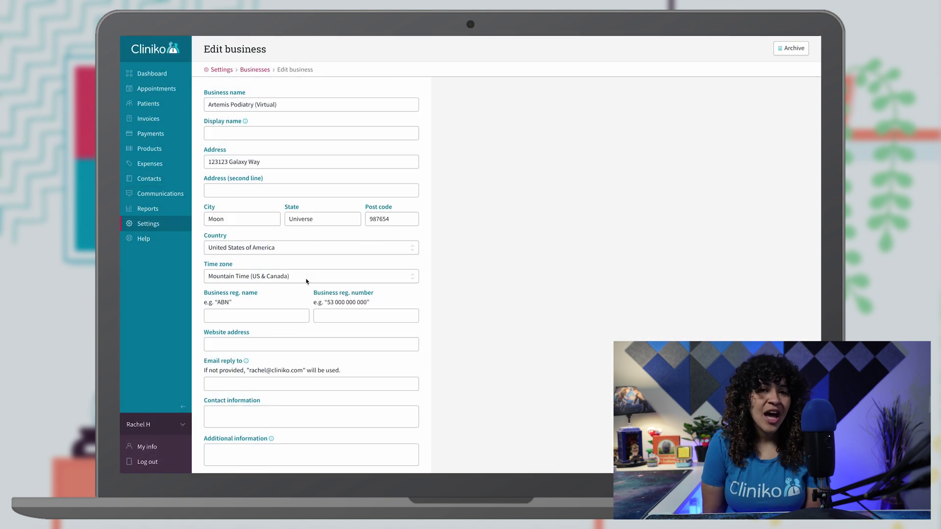
click(305, 277)
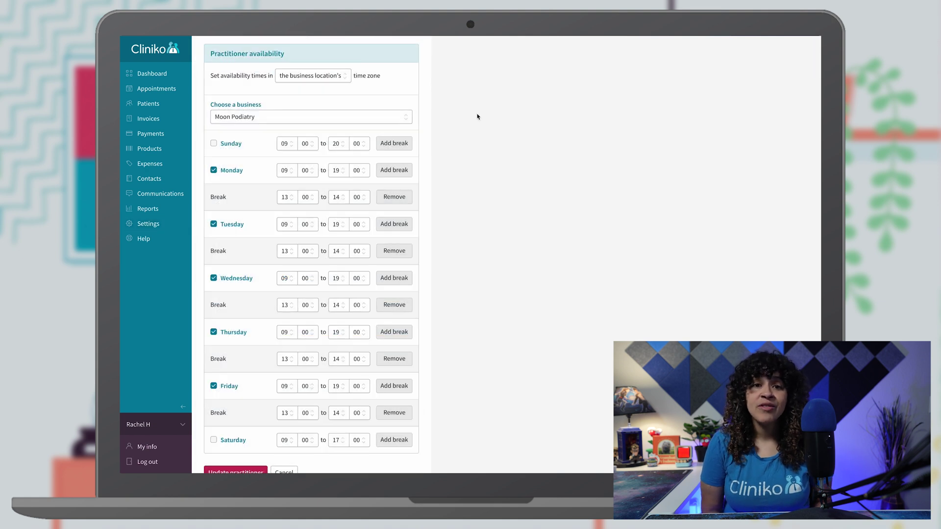
click(344, 74)
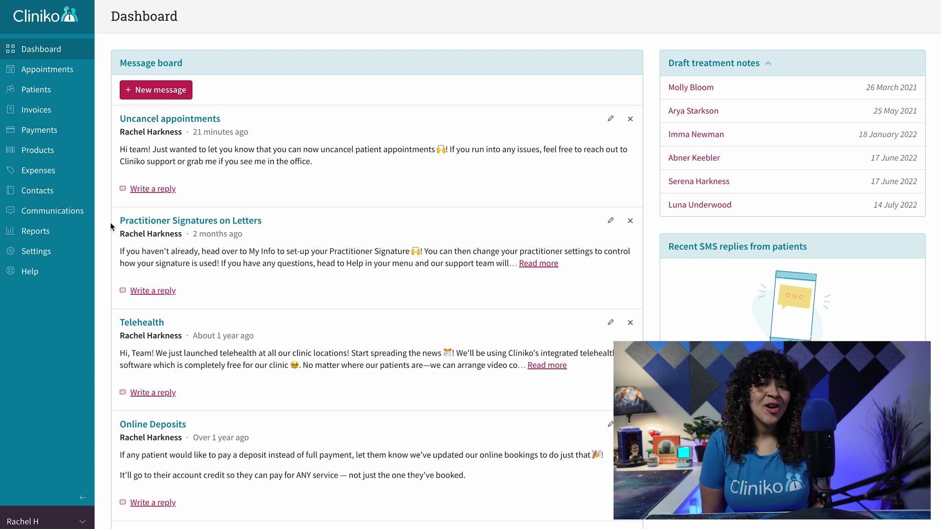
Step: In General settings, tick 'Advanced support for multiple time zones'
click(80, 260)
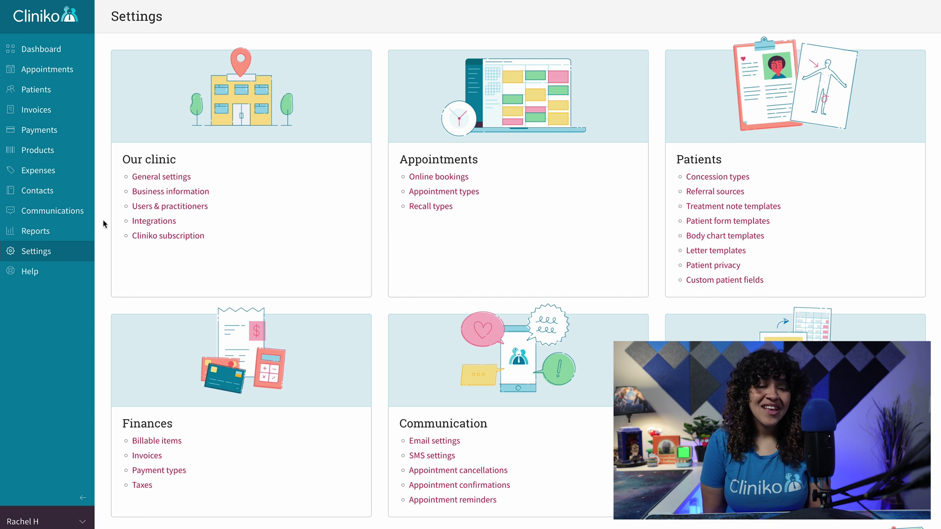
click(155, 178)
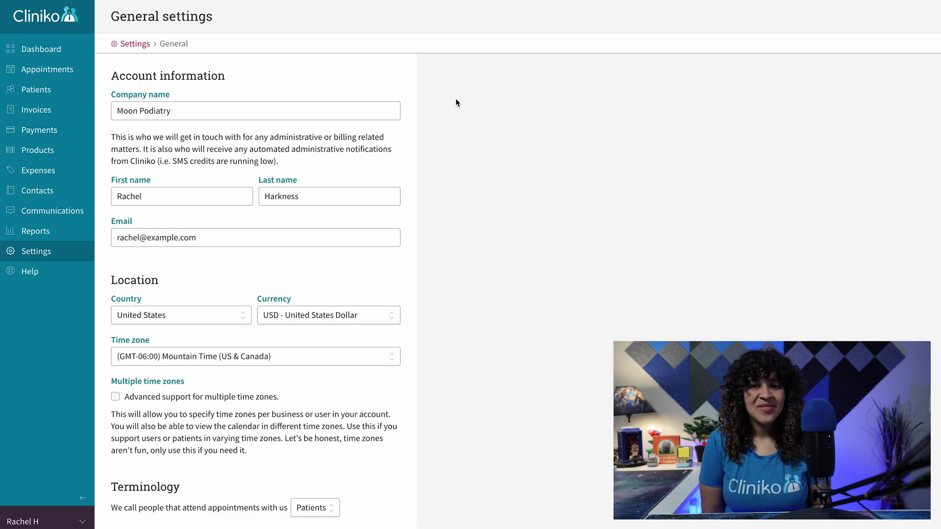
scroll(455, 102, down, 4)
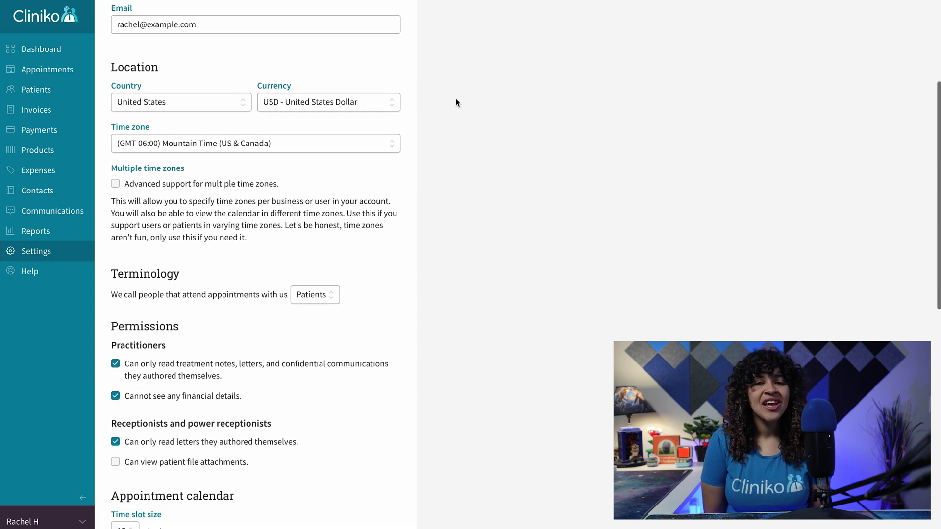
scroll(456, 101, down, 3)
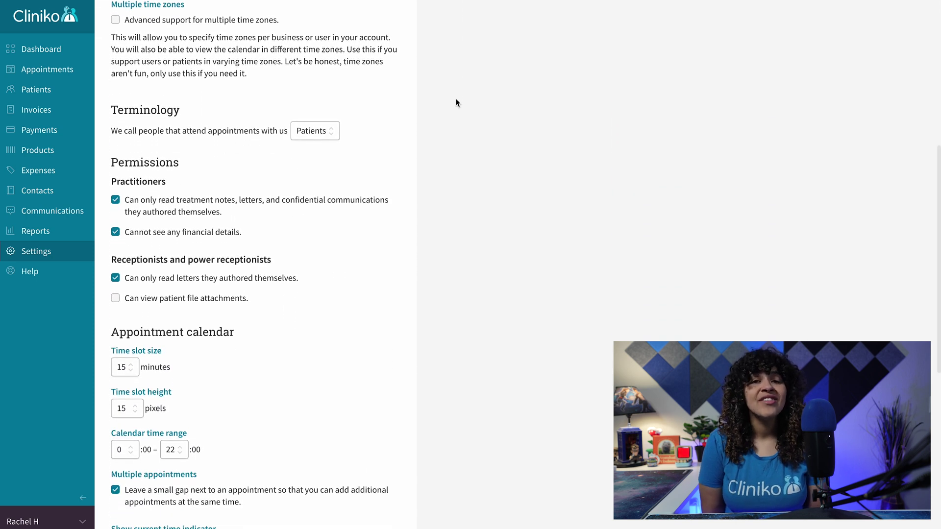
click(233, 23)
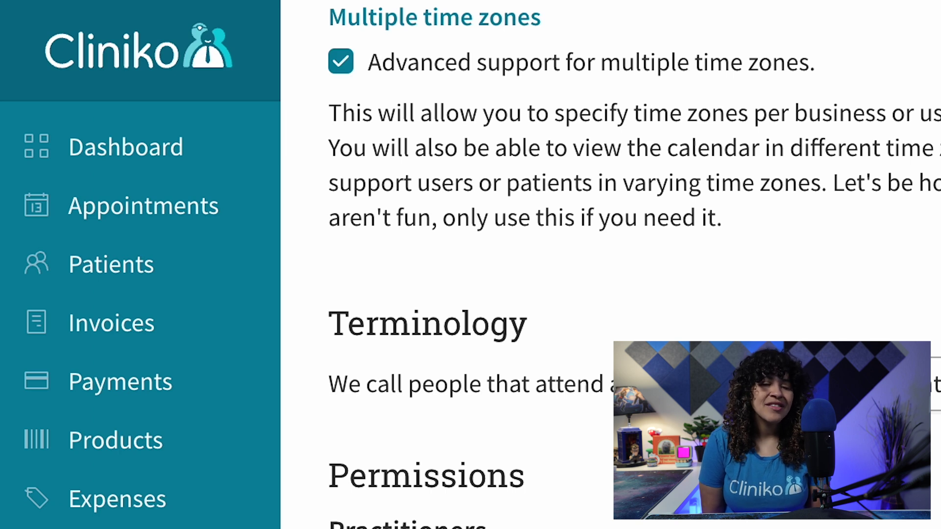
scroll(471, 61, down, 5)
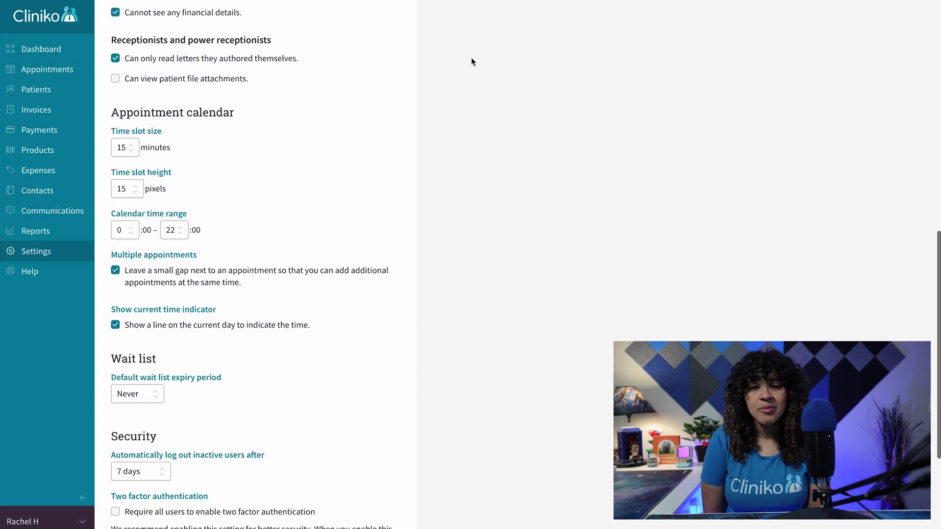
scroll(471, 61, down, 7)
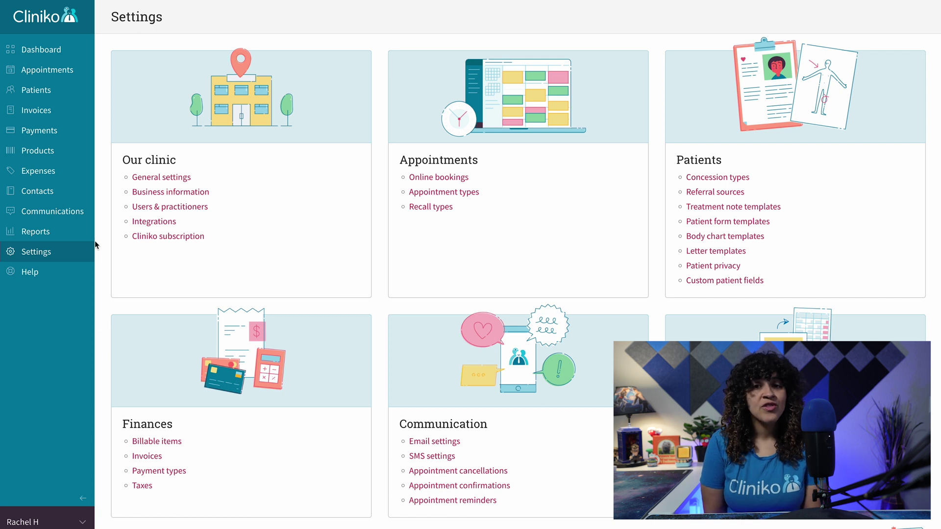
Step: Go to Business information and edit the Artemis Podiatry (Virtual) card
click(154, 192)
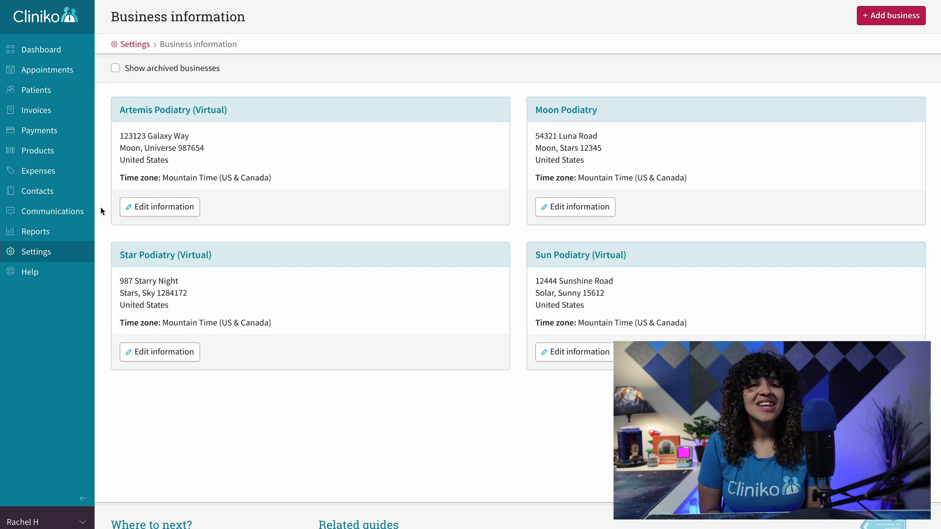
click(133, 211)
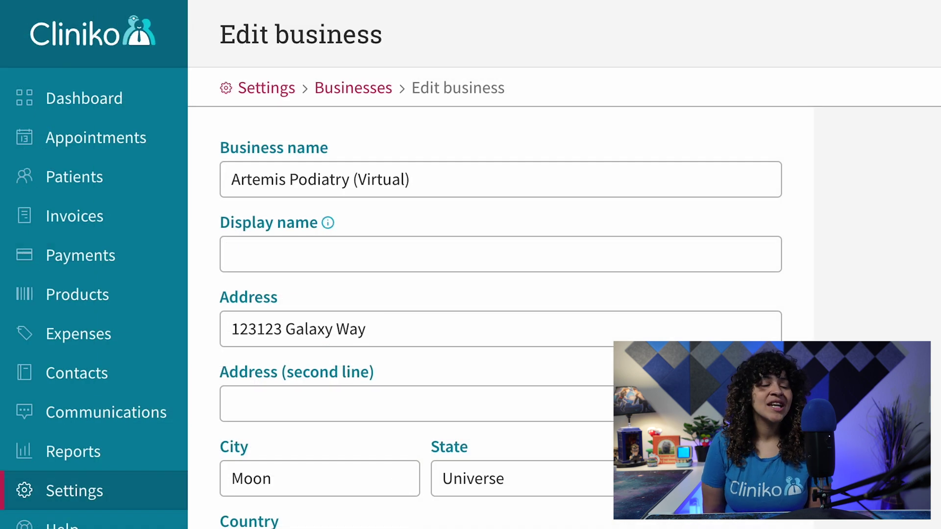
Step: Set Artemis Podiatry (Virtual)'s time zone to Eastern Time (US & Canada) and update the business
scroll(500, 265, down, 10)
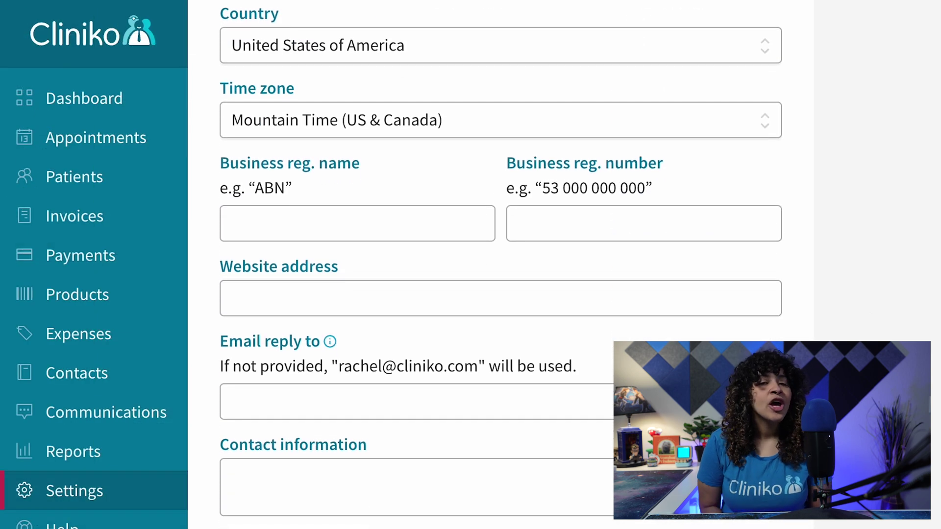
click(735, 117)
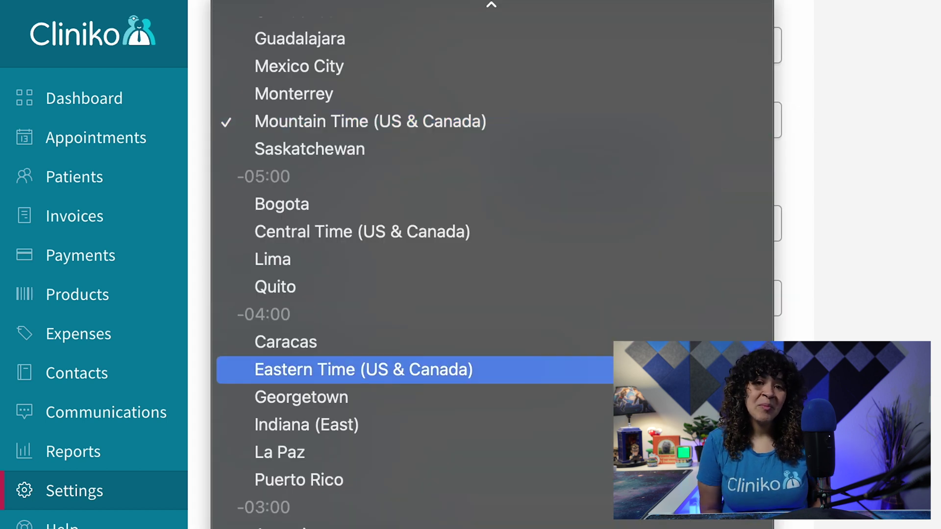
click(740, 370)
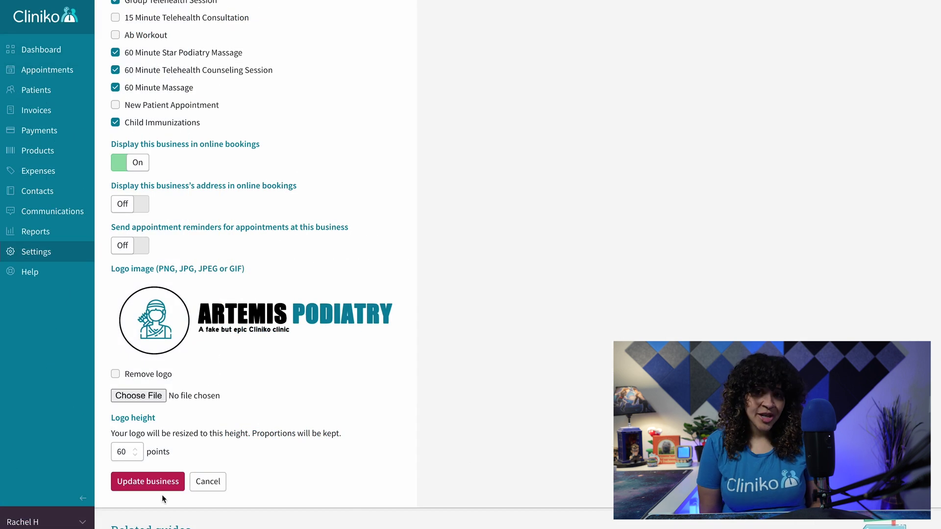
click(160, 490)
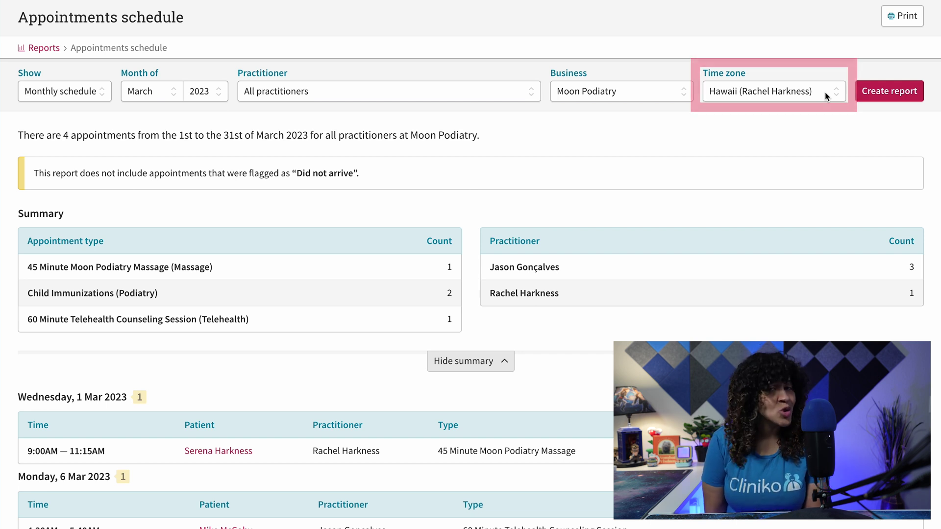
Step: Recreate the appointments schedule report in Pacific Time (US & Canada) (Star Podiatry (Virtual))
click(826, 93)
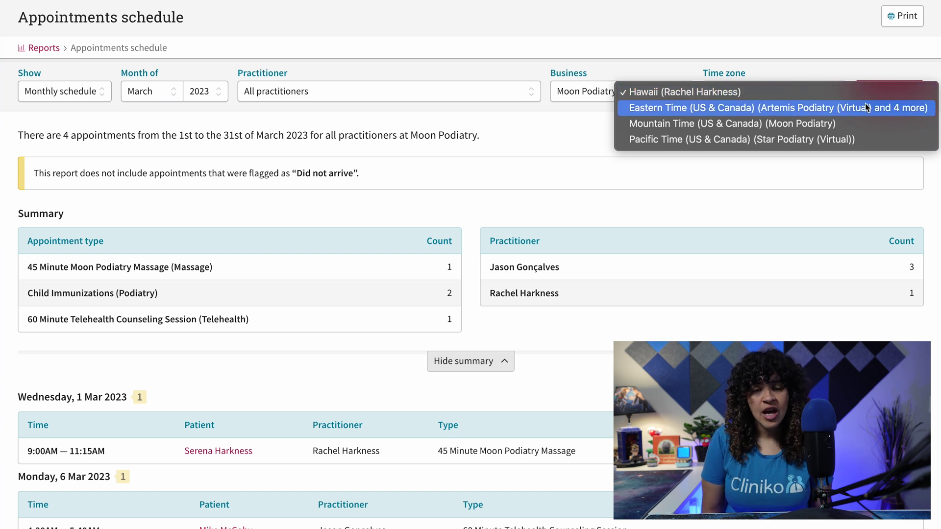
click(919, 141)
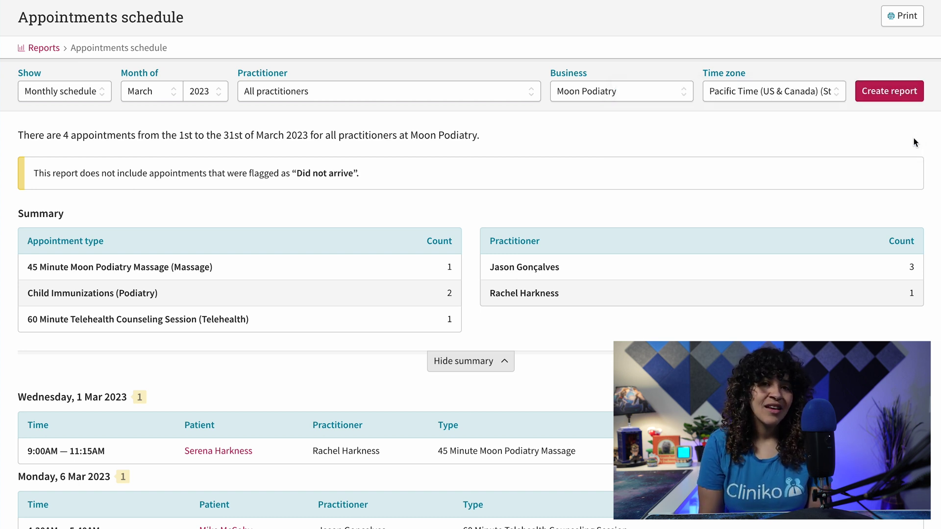
click(912, 94)
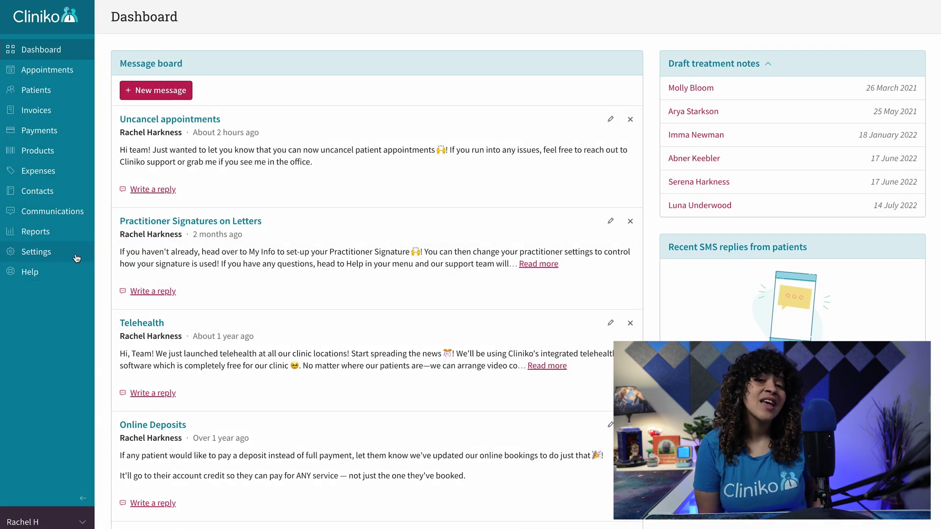
Step: Go to Settings > Users & practitioners under Our clinic
click(77, 258)
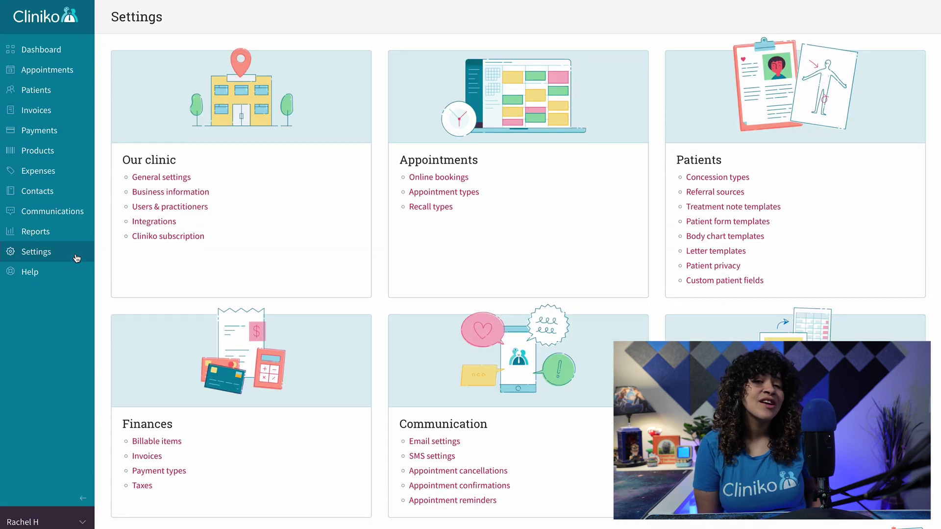
click(146, 211)
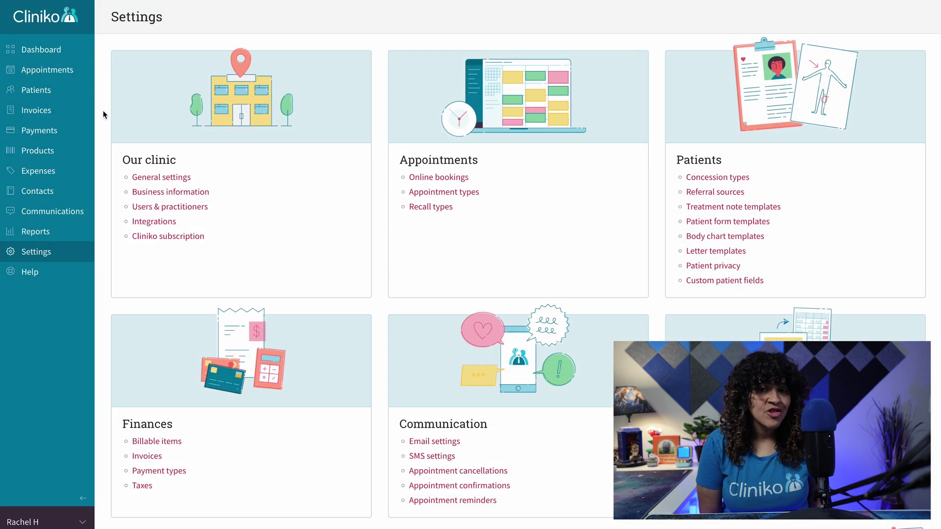
Step: Open your own user details from the users and practitioners list
click(139, 207)
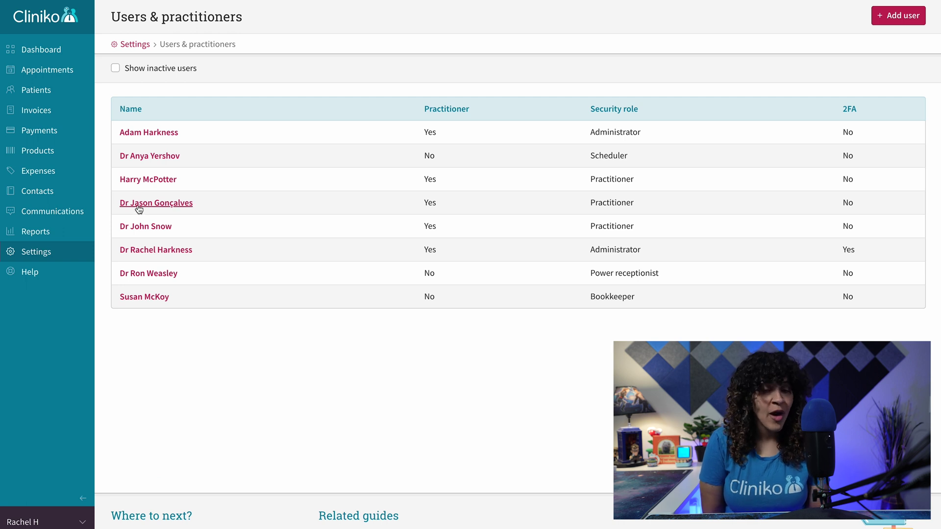
click(140, 206)
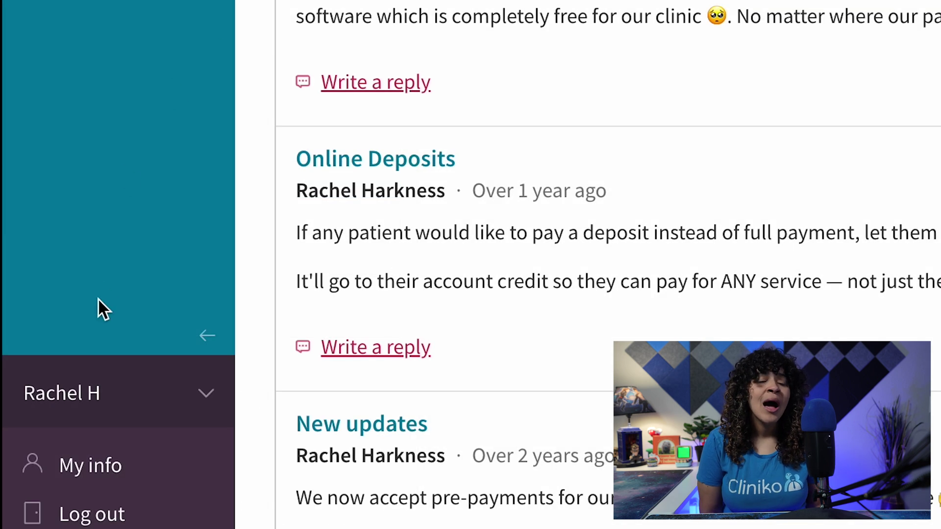
click(145, 473)
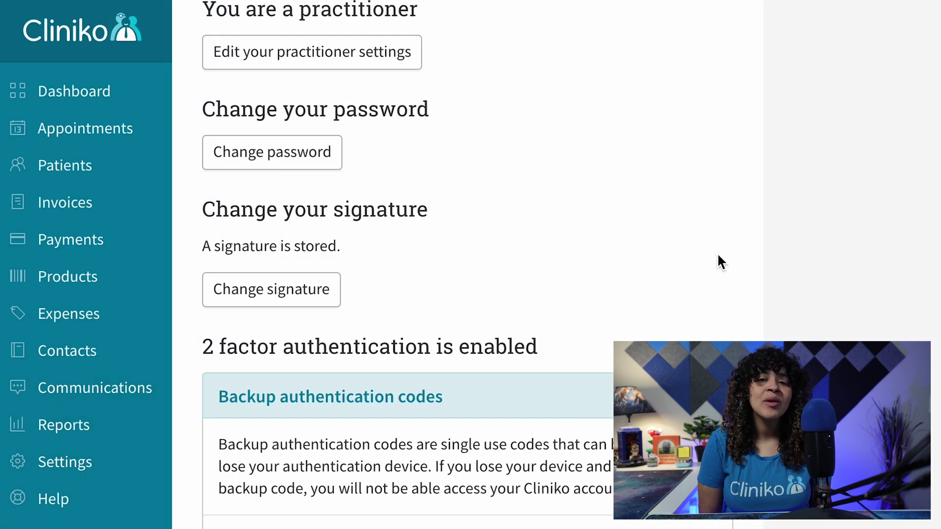
Step: In your practitioner settings, set availability times to the practitioner's time zone
click(401, 69)
scroll(876, 188, down, 3)
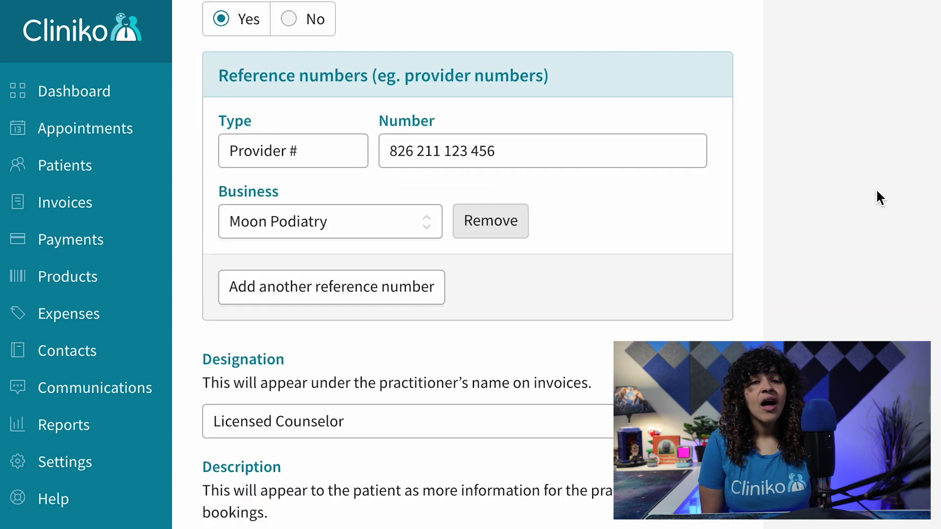
scroll(877, 192, down, 20)
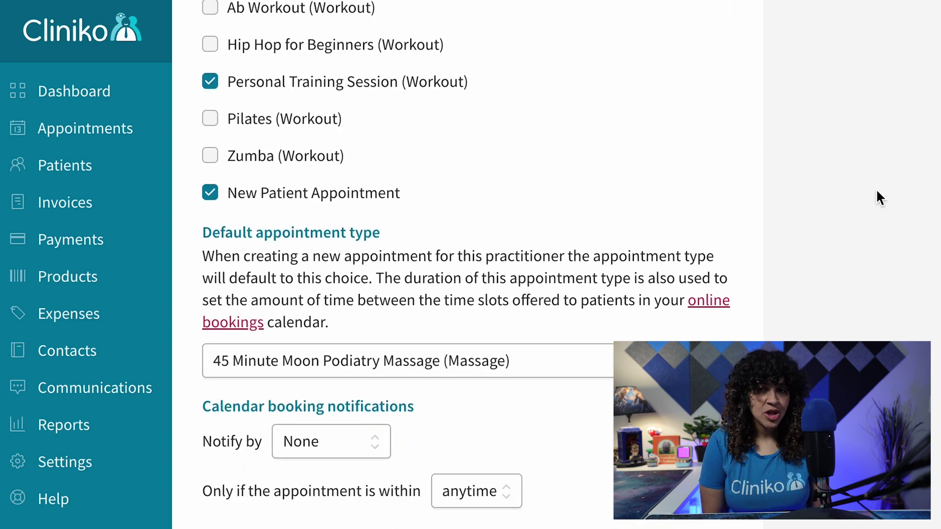
scroll(877, 192, down, 18)
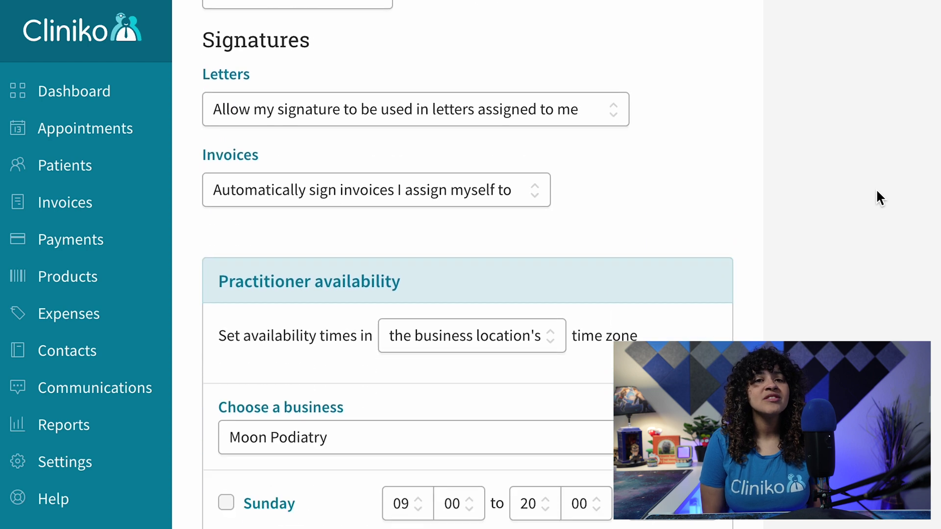
scroll(876, 191, down, 8)
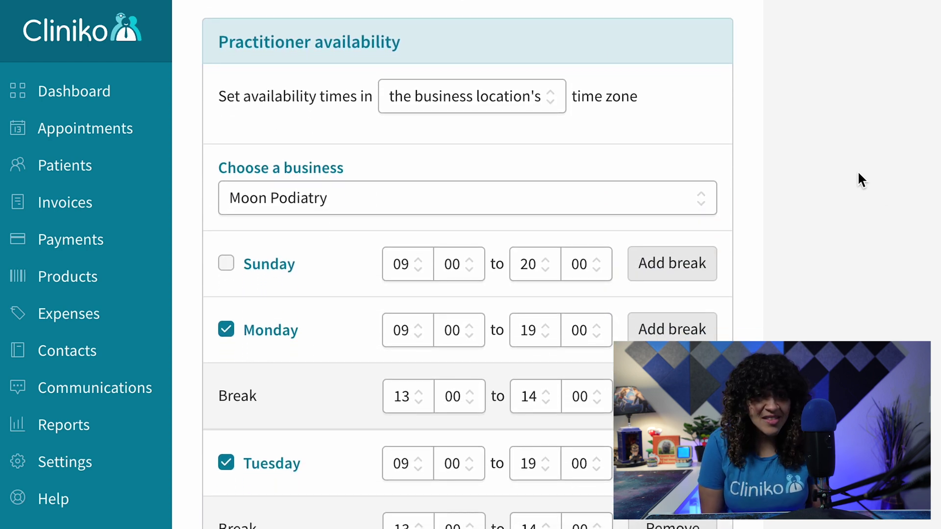
click(544, 90)
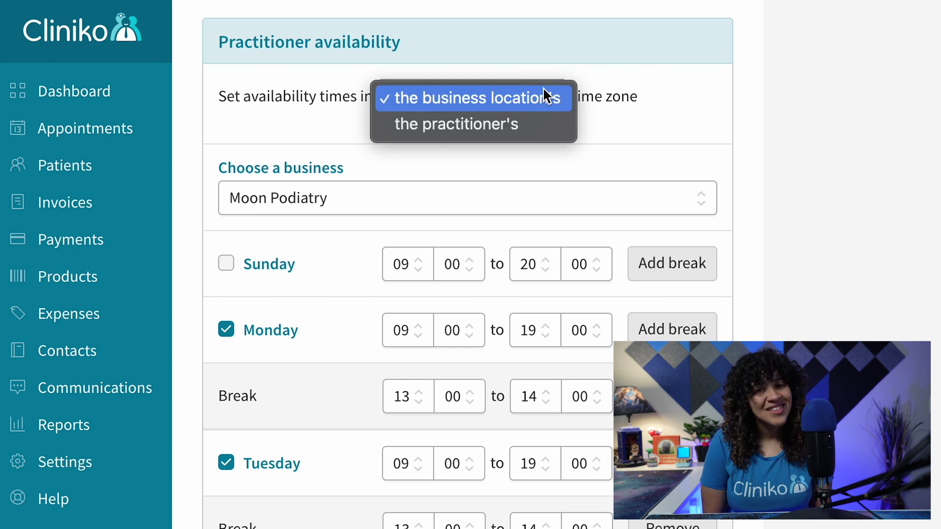
click(539, 129)
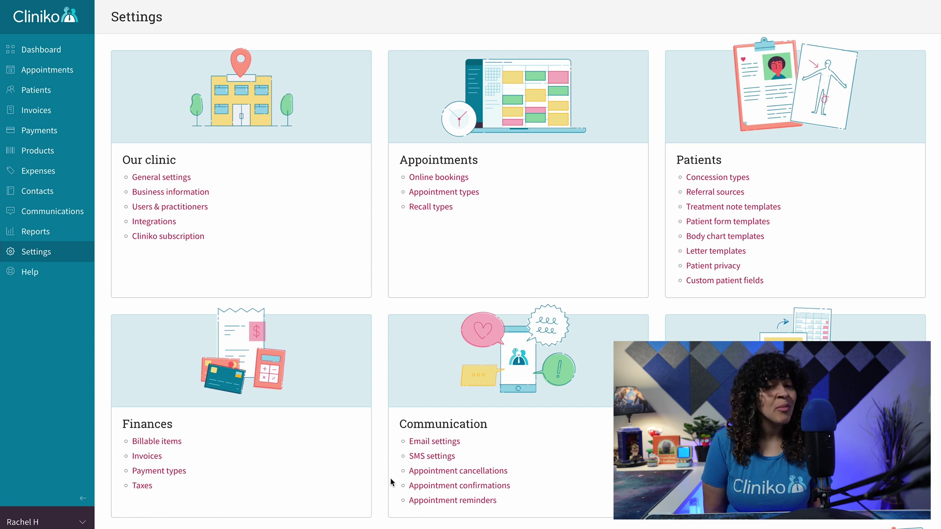
Step: Open the Appointment confirmations templates under Communication
click(417, 486)
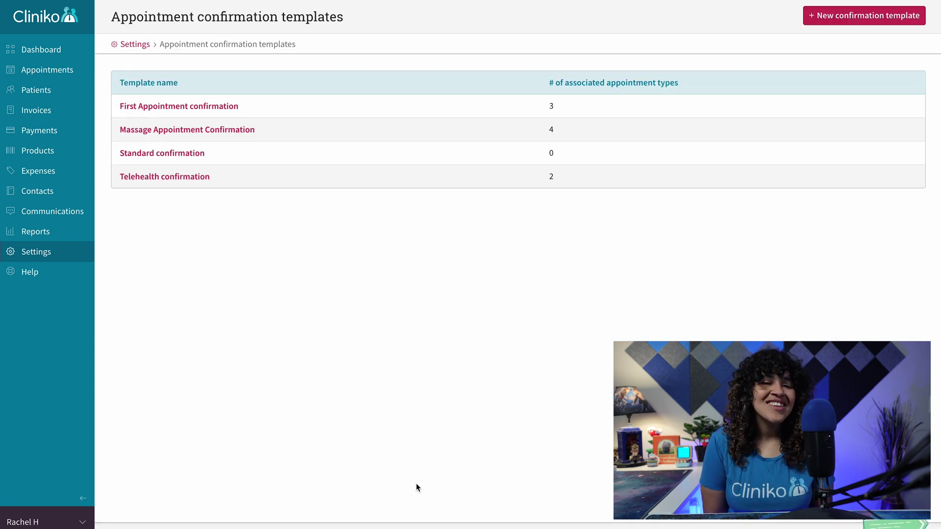
Step: Replace StartTime with StartTimeWithZone in Standard confirmation and preview a sample email
click(197, 153)
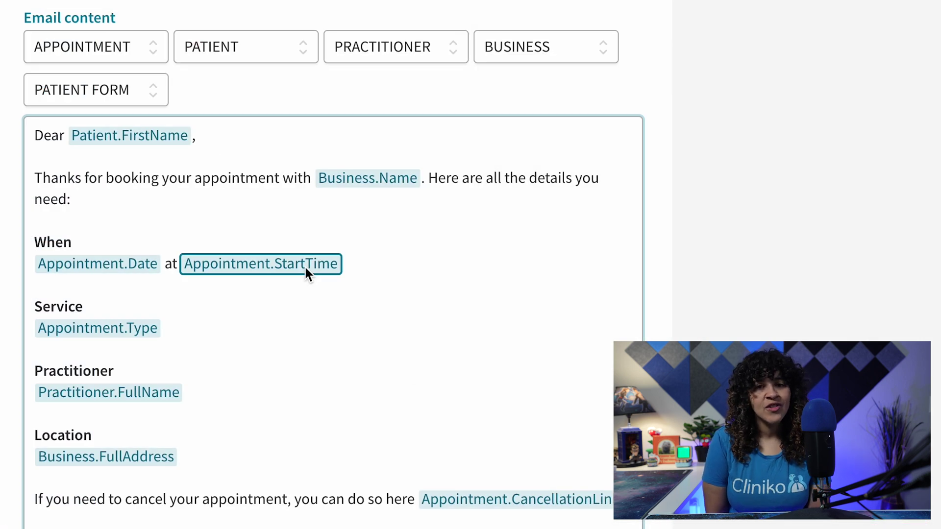
click(119, 51)
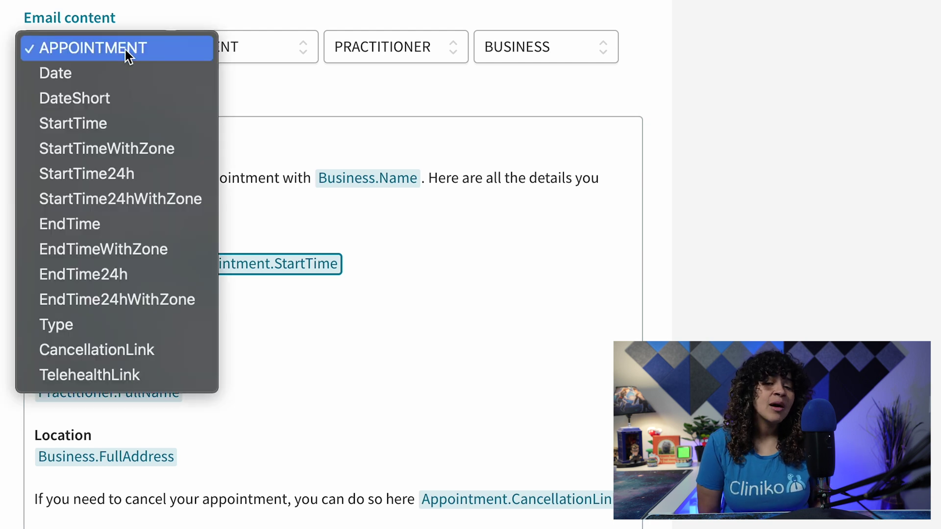
click(184, 152)
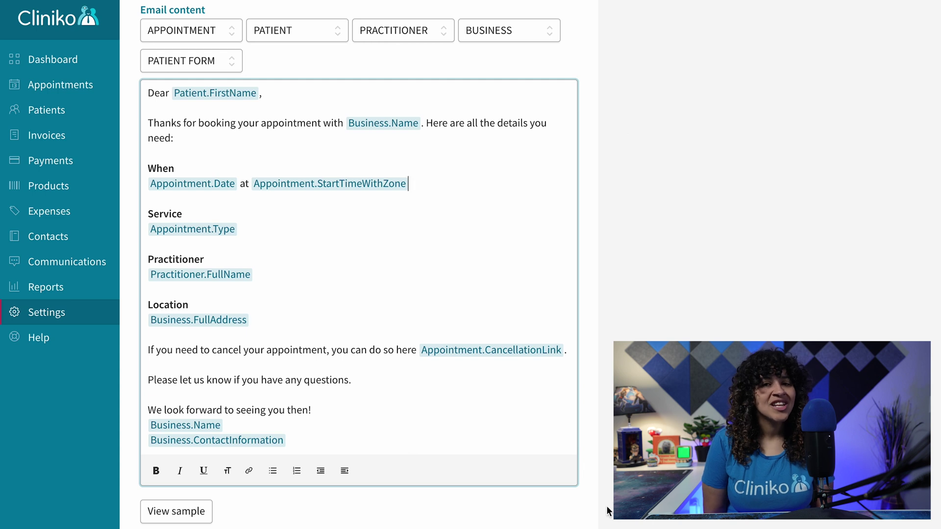
click(188, 512)
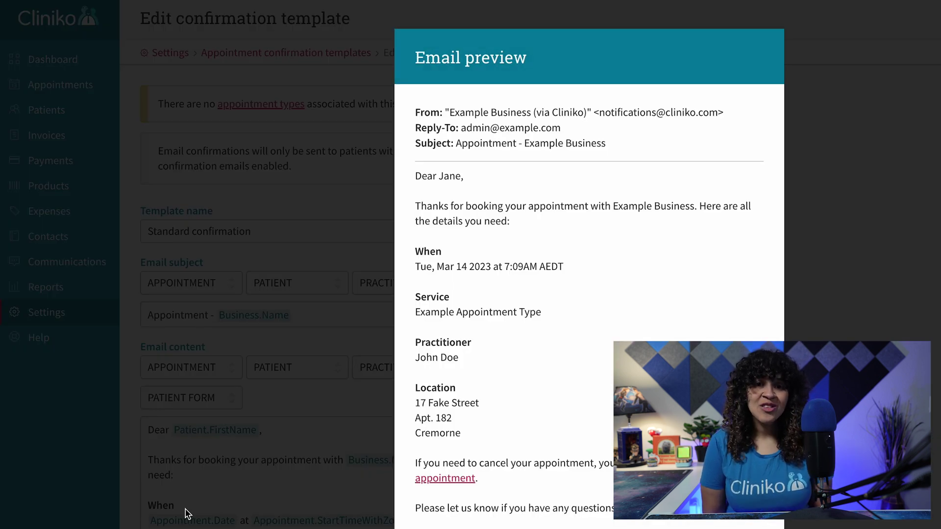
Step: Close the email preview and save the Standard confirmation template
click(188, 513)
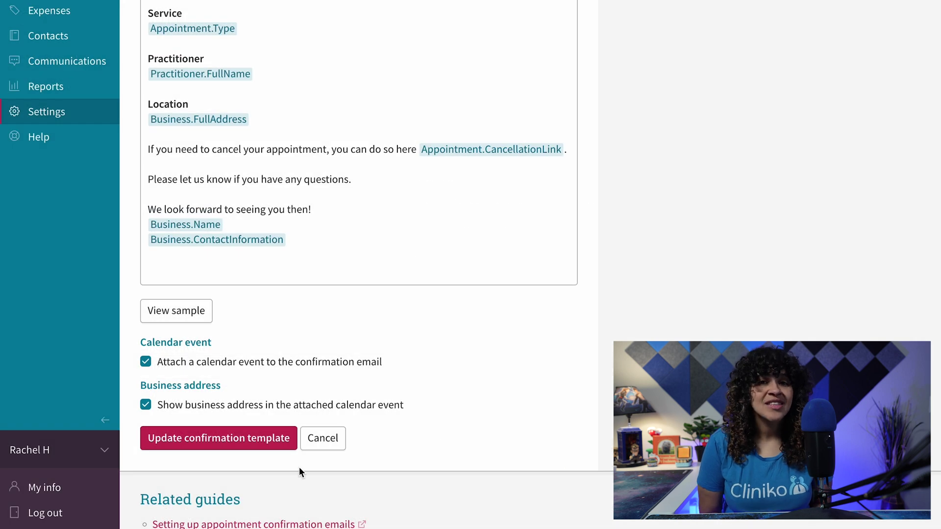
click(224, 438)
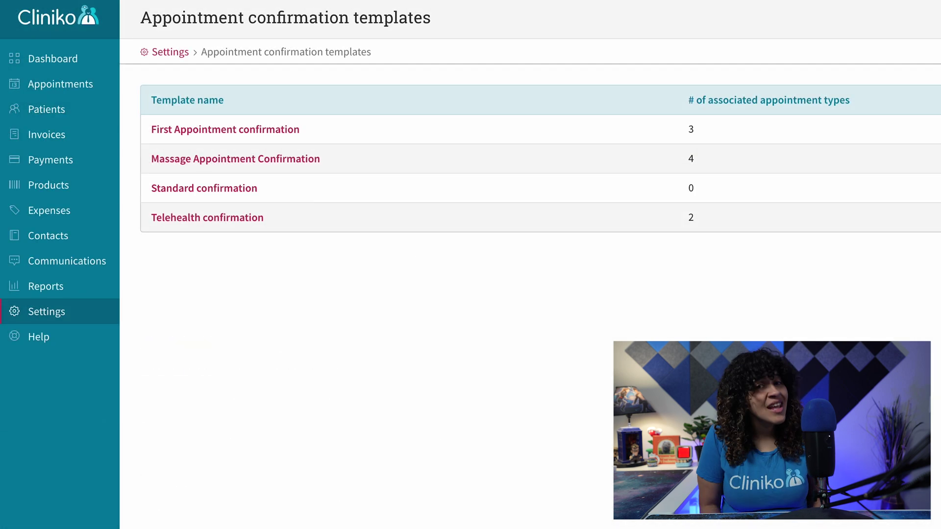